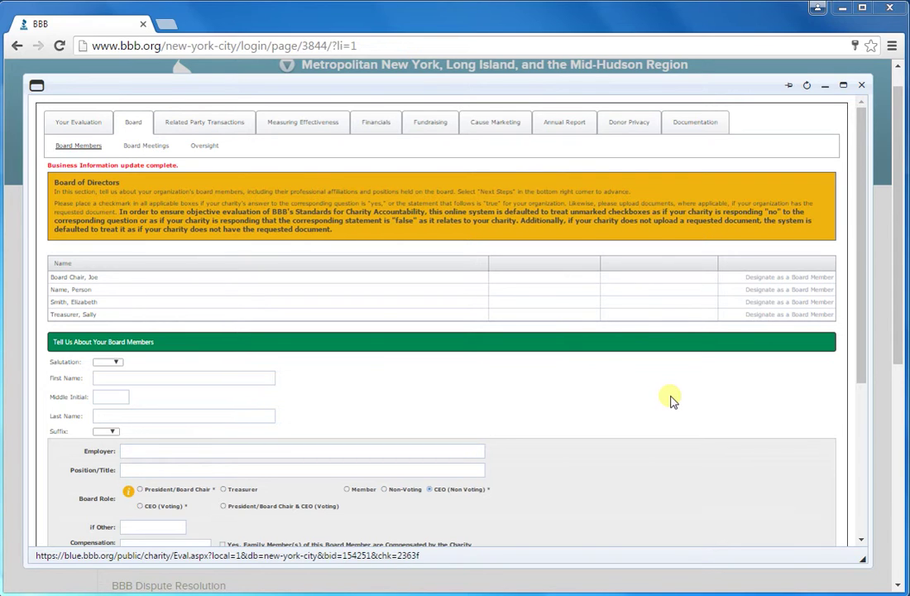
Designate the Board Chair as a board member to load their details (Partner, CEO Non Voting) into the form
{"action": "left_click", "coordinate": [770, 280]}
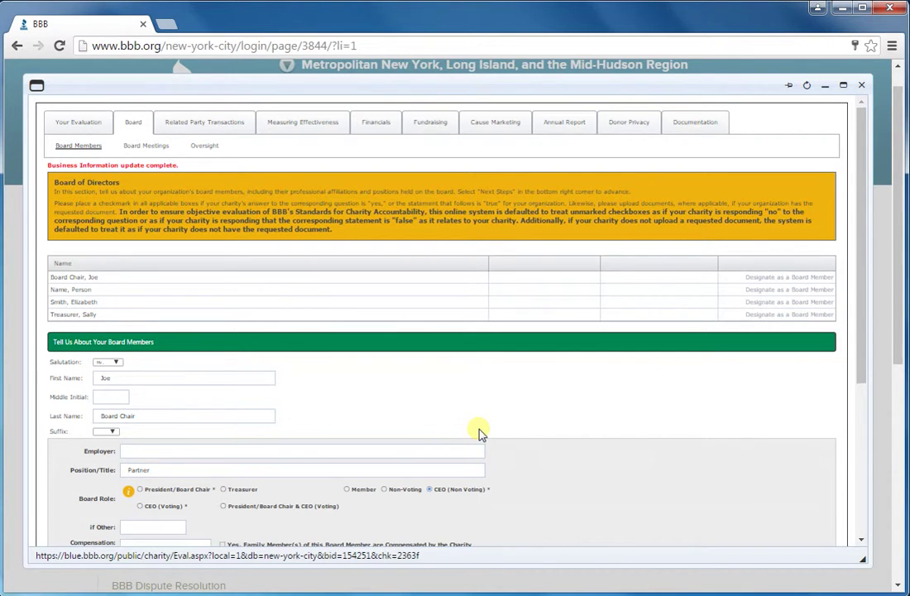
{"action": "scroll", "coordinate": [479, 432], "scroll_direction": "down", "scroll_amount": 2}
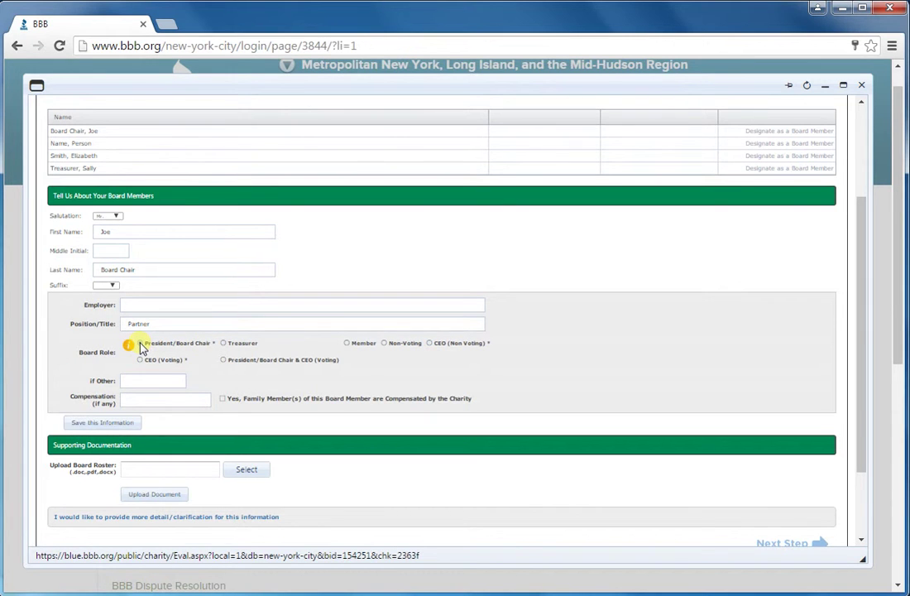
{"action": "left_click", "coordinate": [140, 343]}
{"action": "left_click", "coordinate": [431, 346]}
{"action": "left_click", "coordinate": [137, 401]}
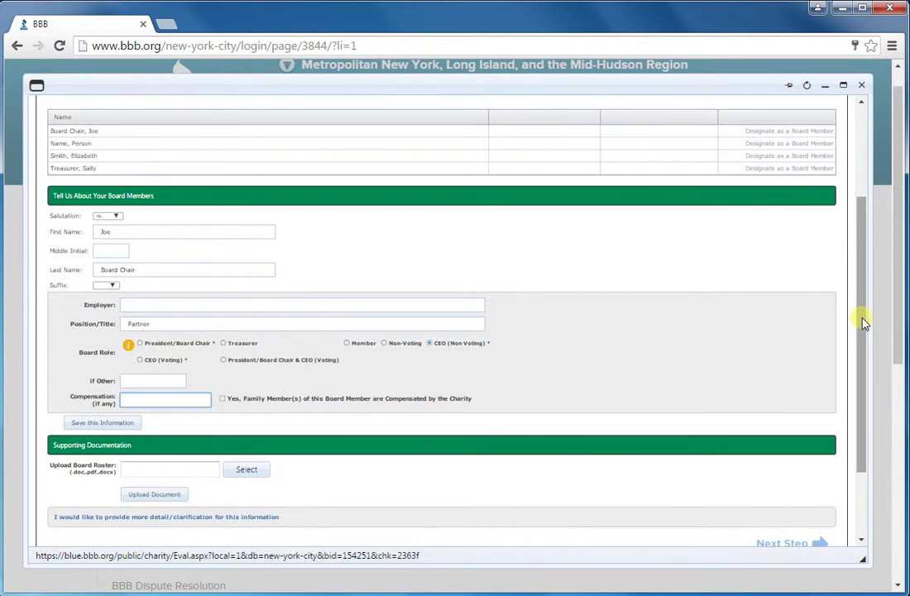
Open an empty clarification text box below the board members' supporting documentation and place the cursor in it
{"action": "left_click_drag", "start_coordinate": [863, 322], "coordinate": [862, 362]}
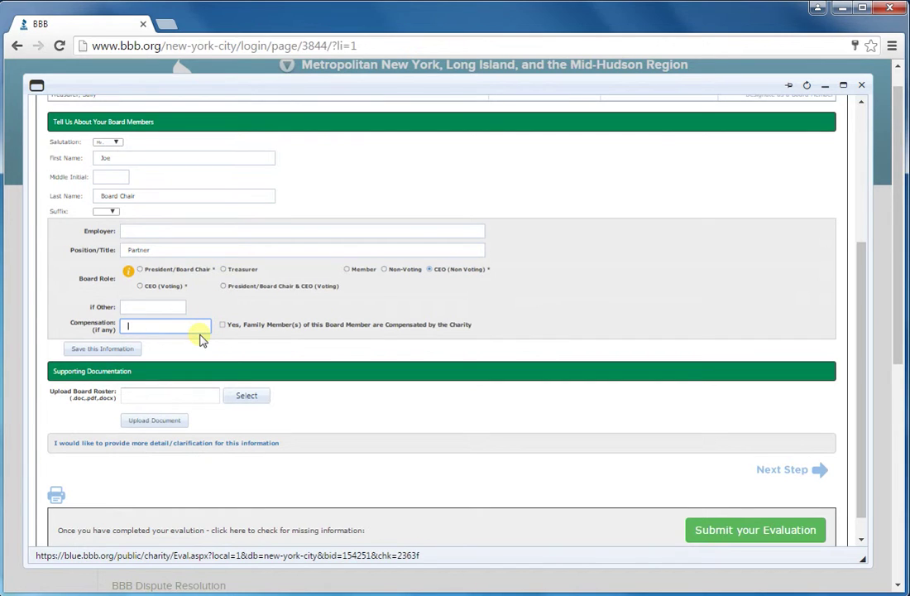
{"action": "left_click", "coordinate": [222, 443]}
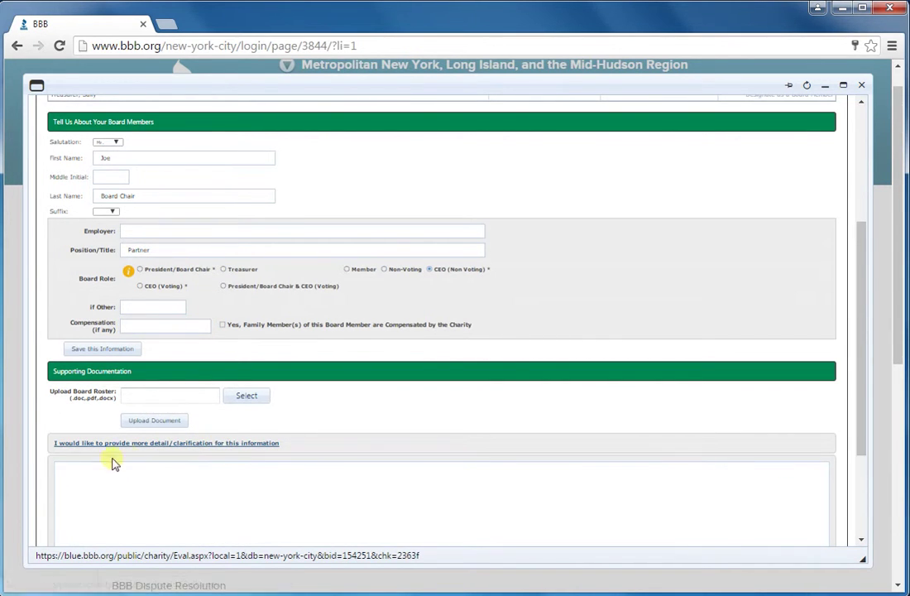
{"action": "left_click", "coordinate": [248, 491]}
{"action": "scroll", "coordinate": [265, 487], "scroll_direction": "down", "scroll_amount": 2}
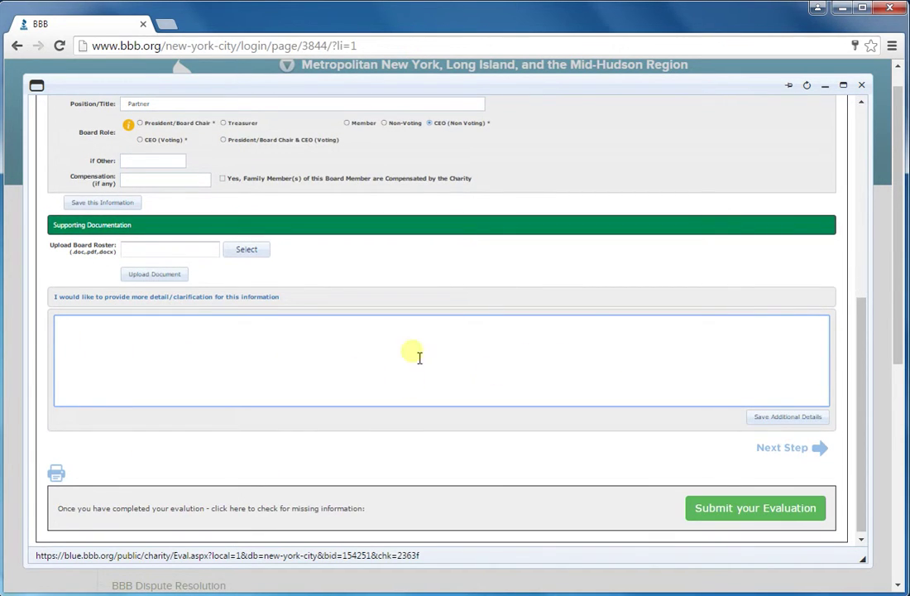
{"action": "scroll", "coordinate": [562, 385], "scroll_direction": "up", "scroll_amount": 2}
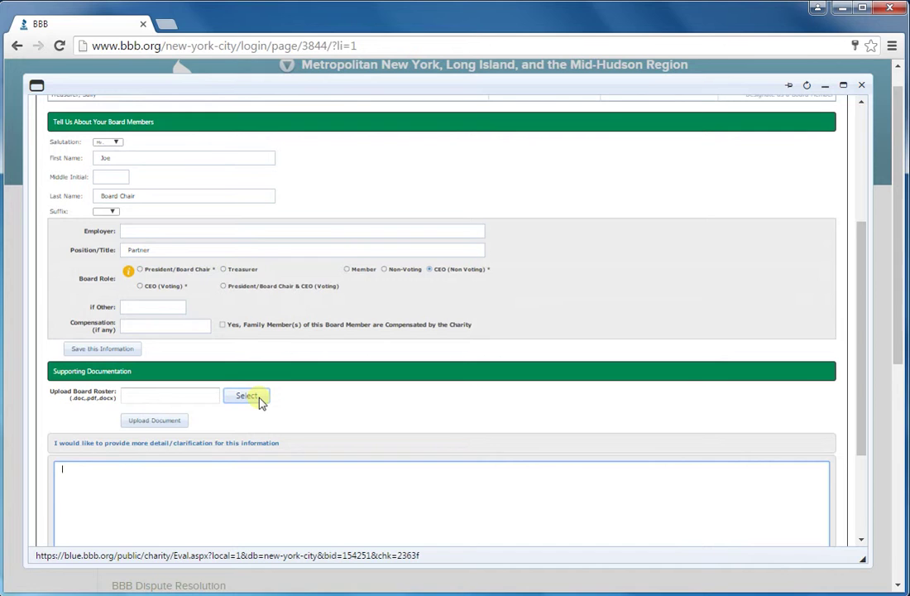
{"action": "scroll", "coordinate": [416, 433], "scroll_direction": "up", "scroll_amount": 5}
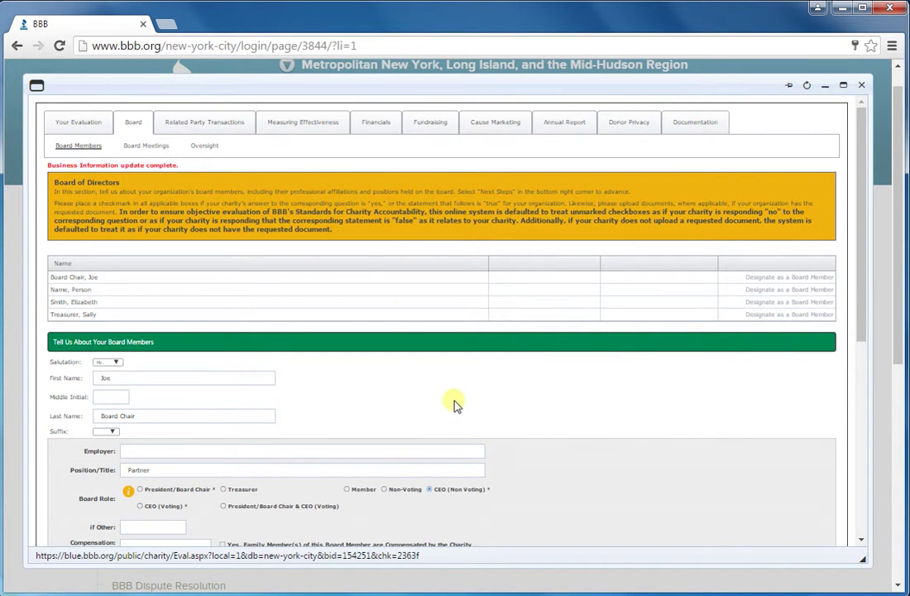
{"action": "left_click", "coordinate": [204, 147]}
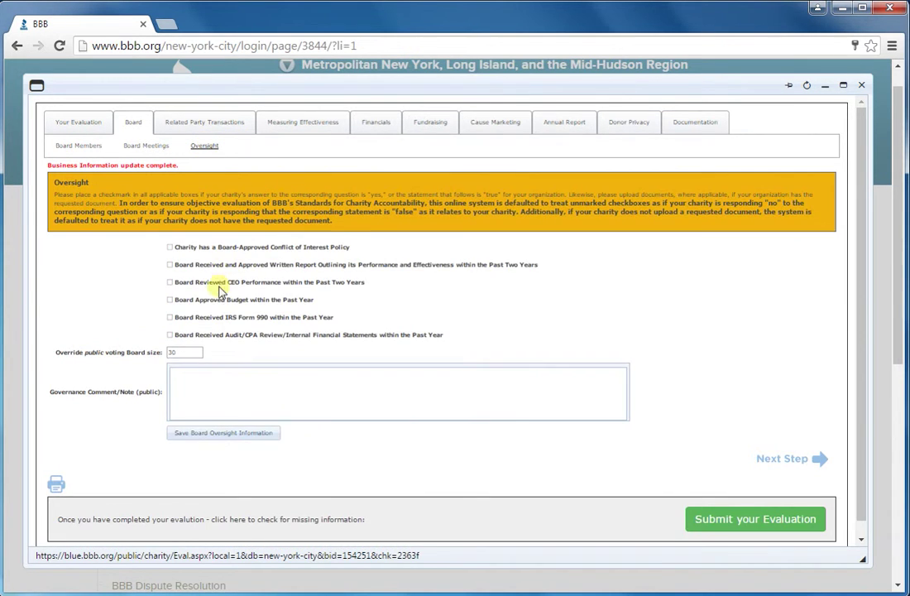
{"action": "mouse_move", "coordinate": [183, 350]}
{"action": "left_mouse_down"}
{"action": "mouse_move", "coordinate": [166, 354]}
{"action": "mouse_move", "coordinate": [187, 352]}
{"action": "left_mouse_up"}
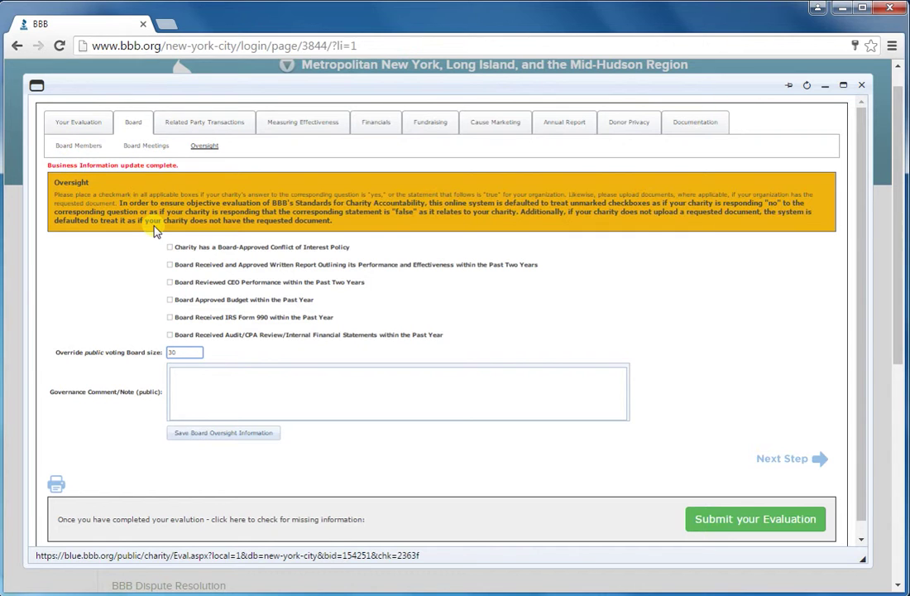
{"action": "left_click", "coordinate": [77, 146]}
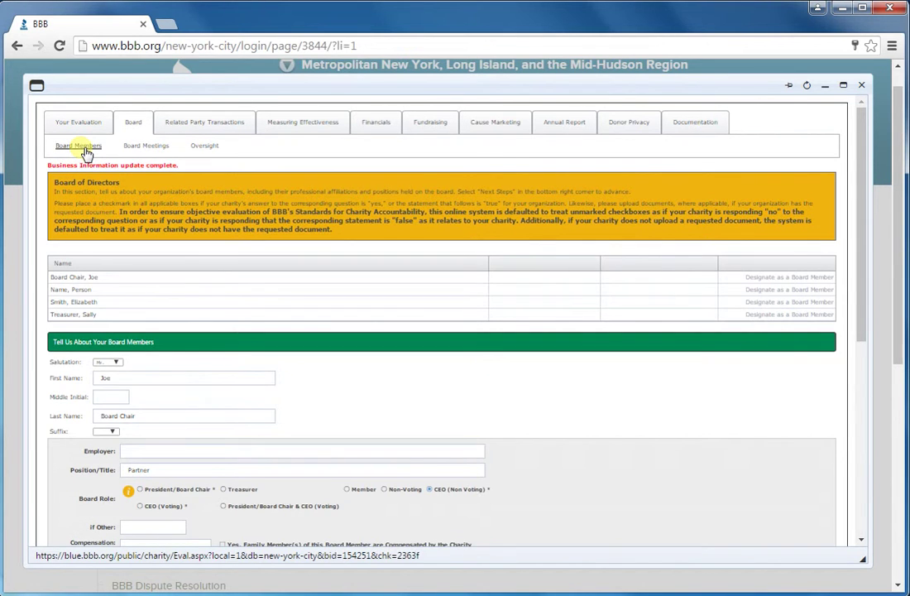
{"action": "left_click", "coordinate": [135, 146]}
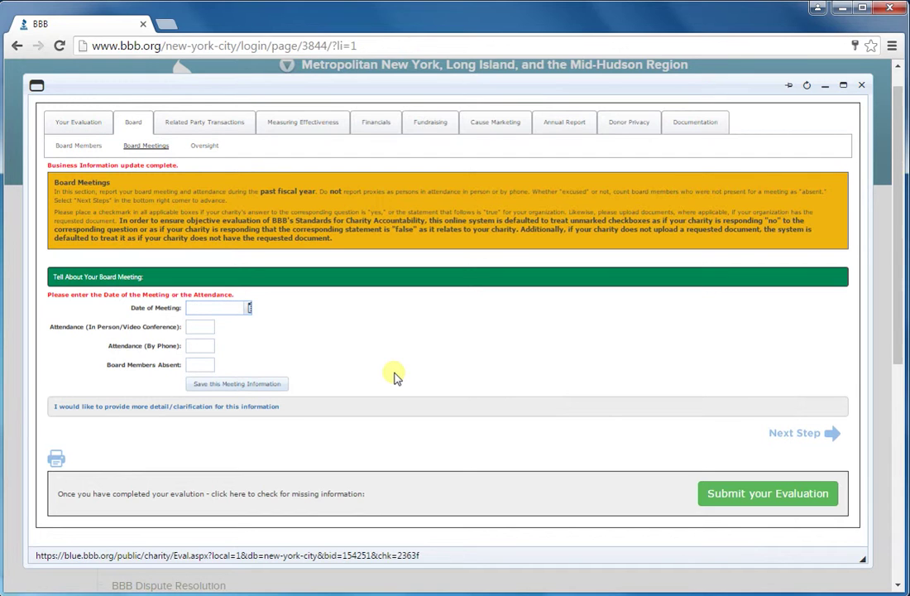
Enter a 4/7/2016 board meeting with 25 attending in person, 2 by phone and 3 absent
{"action": "type", "text": "4/7/2016"}
{"action": "left_click", "coordinate": [199, 327]}
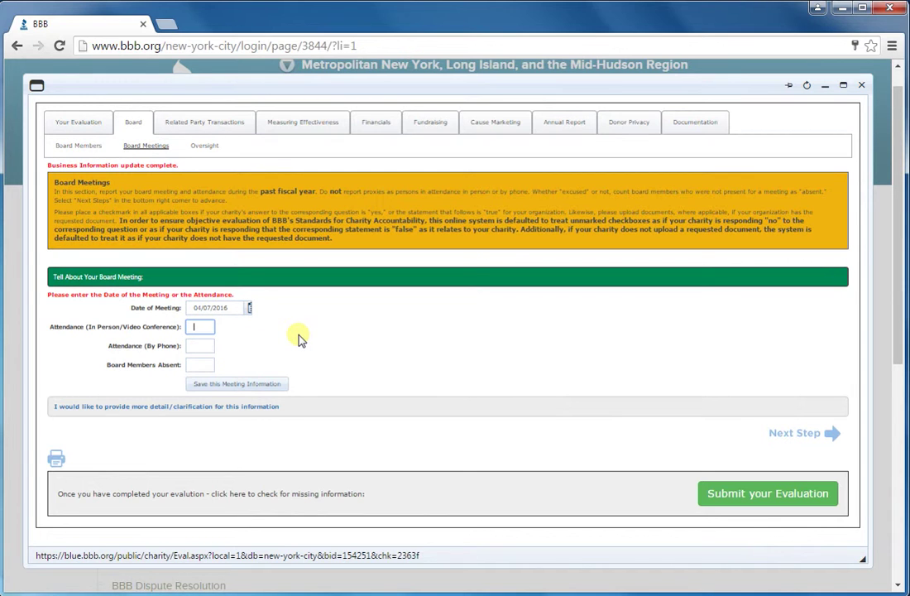
{"action": "type", "text": "25"}
{"action": "key", "text": "Tab"}
{"action": "type", "text": "2"}
{"action": "key", "text": "Tab"}
{"action": "type", "text": "3"}
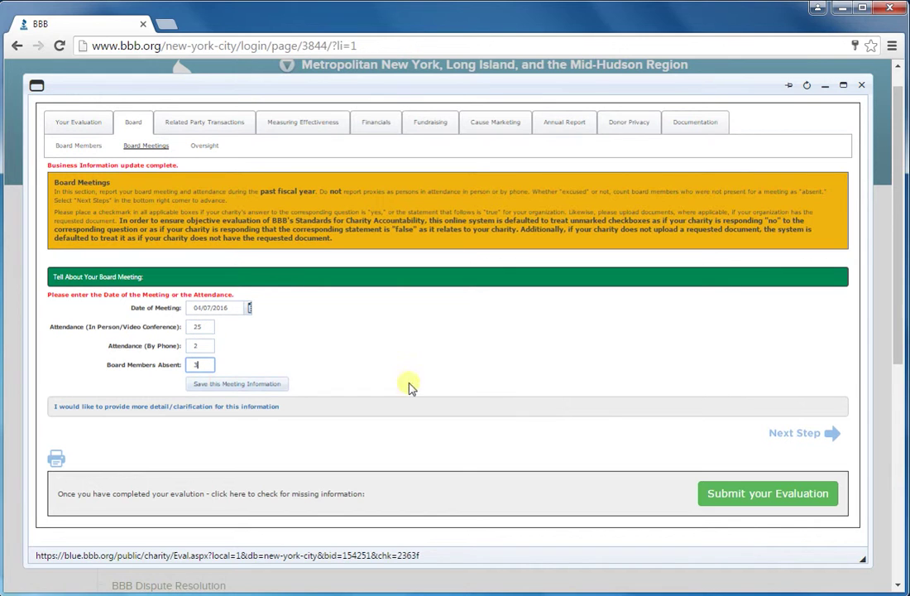
Save the 4/7/2016 meeting, reopen it for editing, and save it again
{"action": "left_click", "coordinate": [261, 391]}
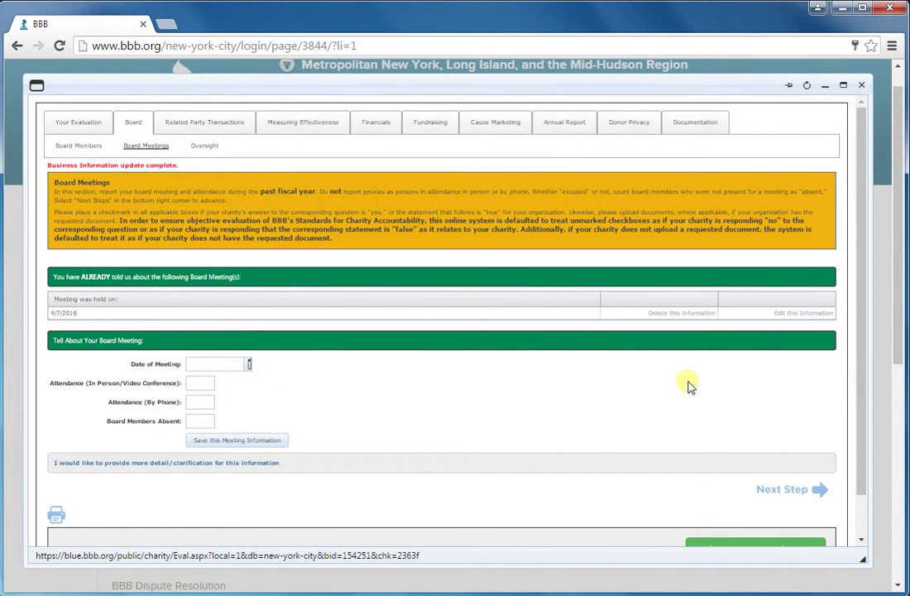
{"action": "left_click", "coordinate": [802, 314]}
{"action": "scroll", "coordinate": [736, 465], "scroll_direction": "down", "scroll_amount": 4}
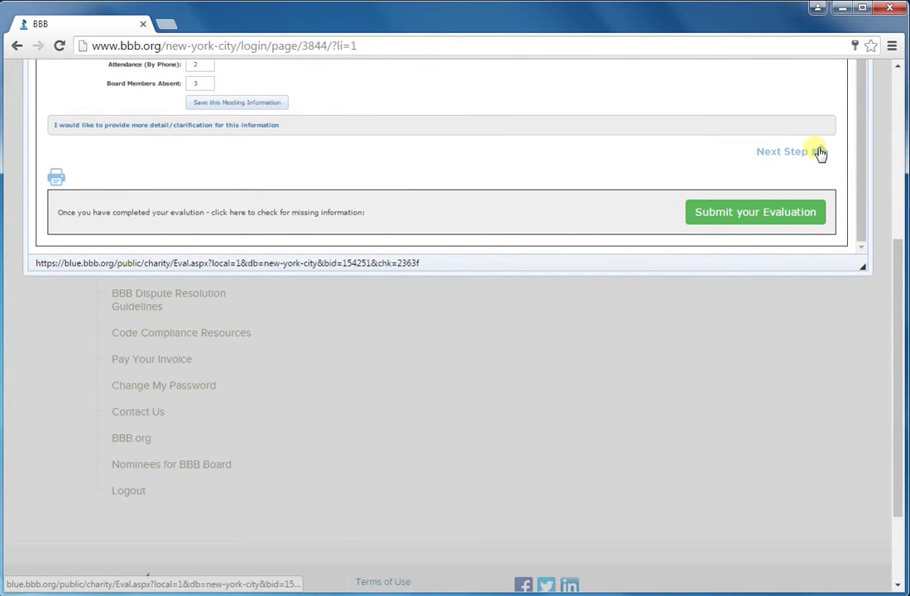
{"action": "scroll", "coordinate": [819, 154], "scroll_direction": "up", "scroll_amount": 1}
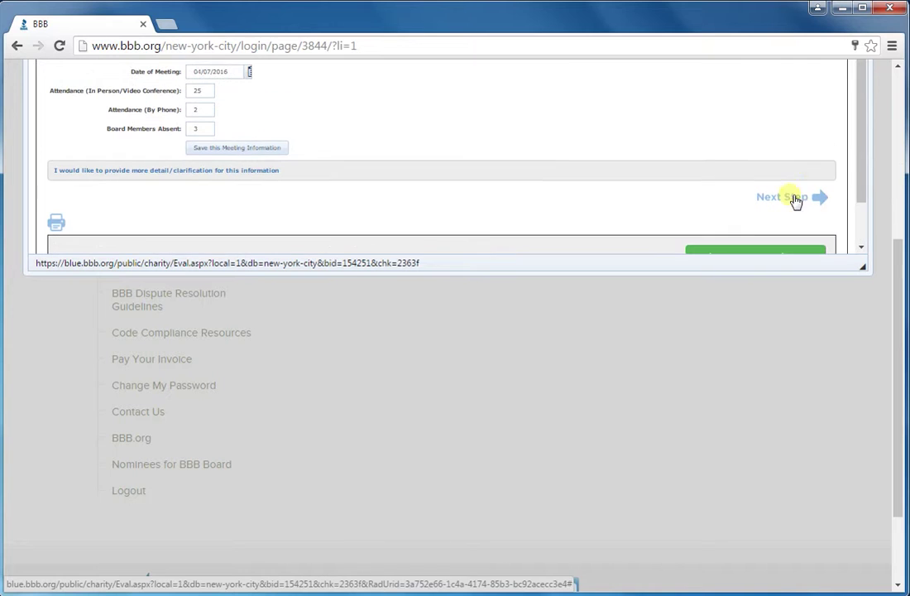
{"action": "left_click", "coordinate": [252, 151]}
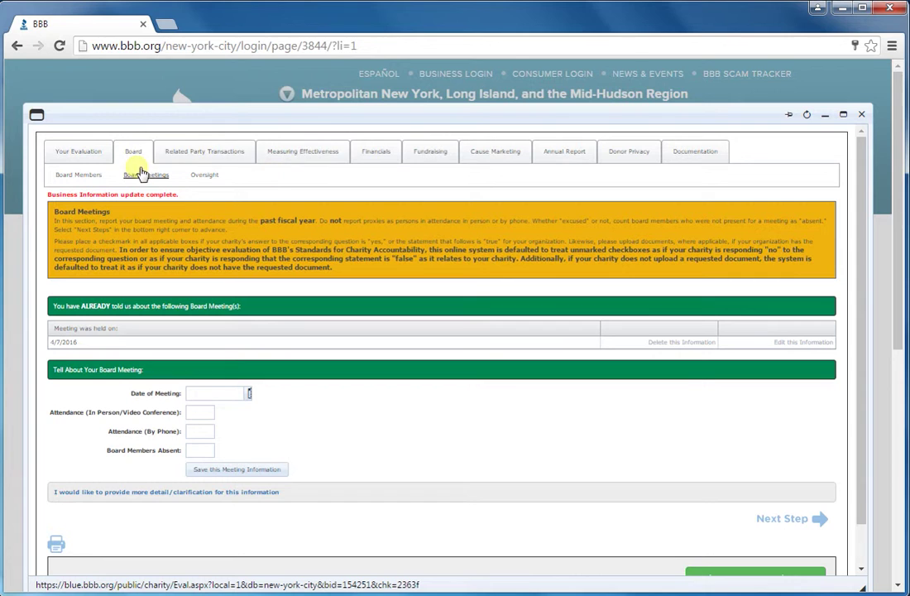
Tick the Oversight statements for conflict-of-interest policy, CEO review, budget approval and IRS Form 990, leaving audit unticked
{"action": "left_click", "coordinate": [205, 176]}
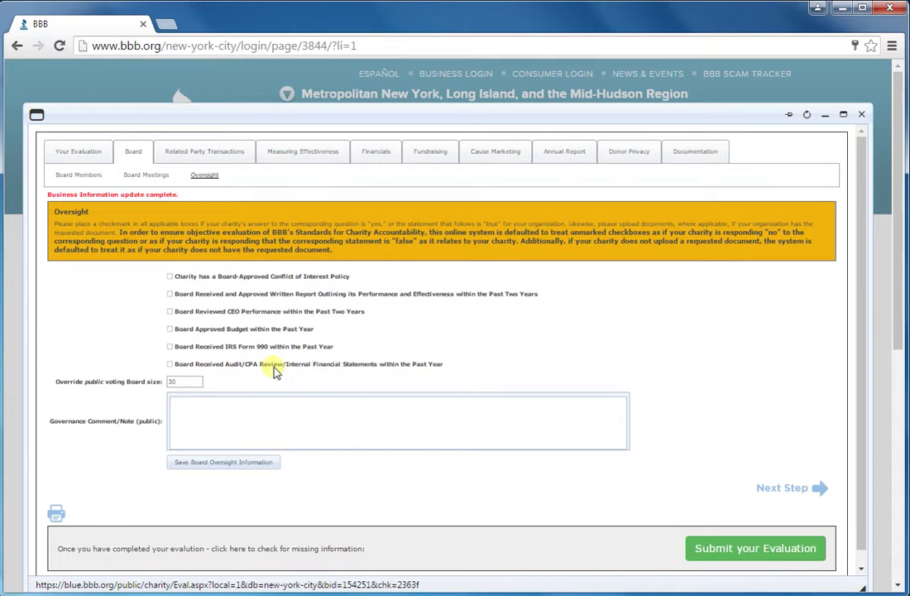
{"action": "left_click", "coordinate": [171, 278]}
{"action": "left_click", "coordinate": [170, 311]}
{"action": "left_click", "coordinate": [170, 329]}
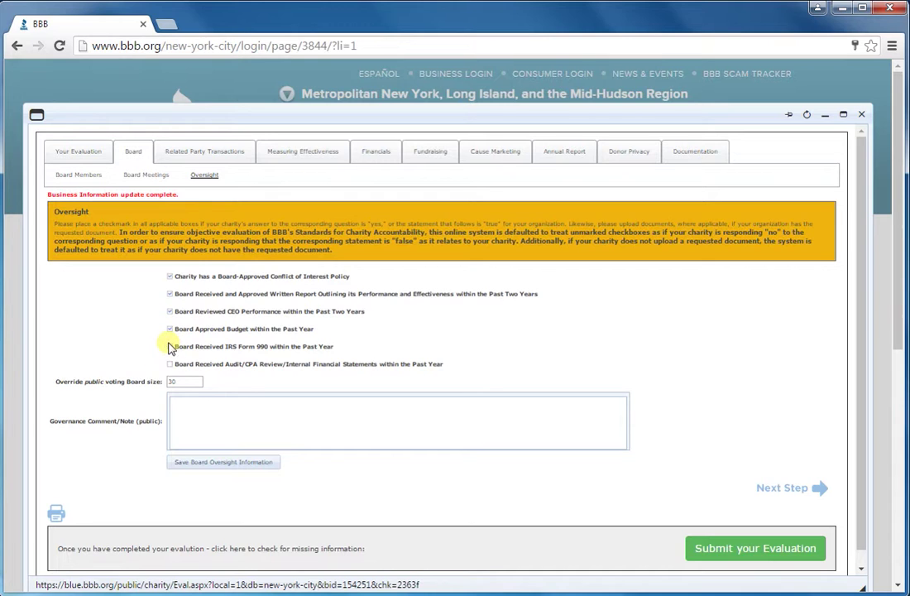
{"action": "left_click", "coordinate": [170, 347]}
{"action": "left_click", "coordinate": [83, 176]}
{"action": "scroll", "coordinate": [190, 530], "scroll_direction": "down", "scroll_amount": 3}
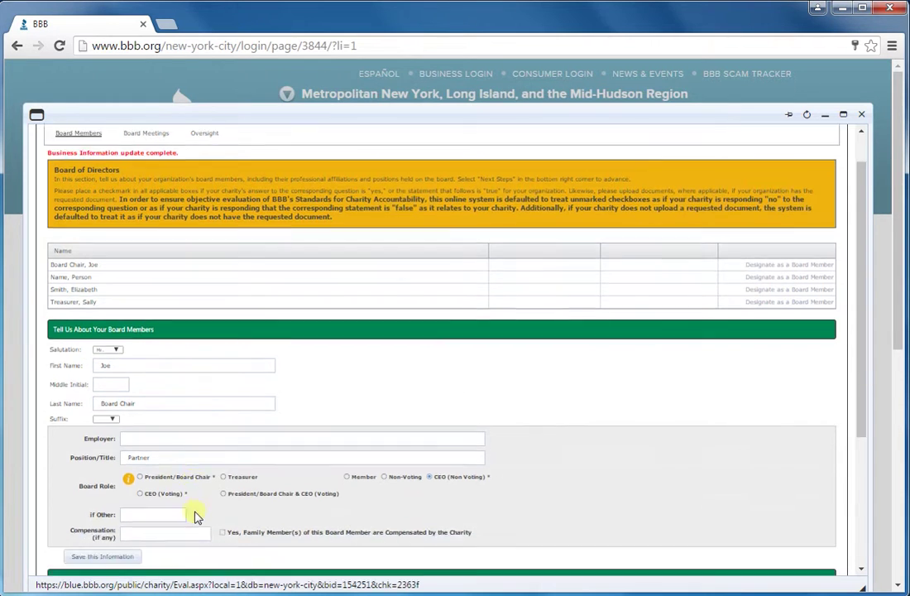
{"action": "left_click", "coordinate": [144, 448]}
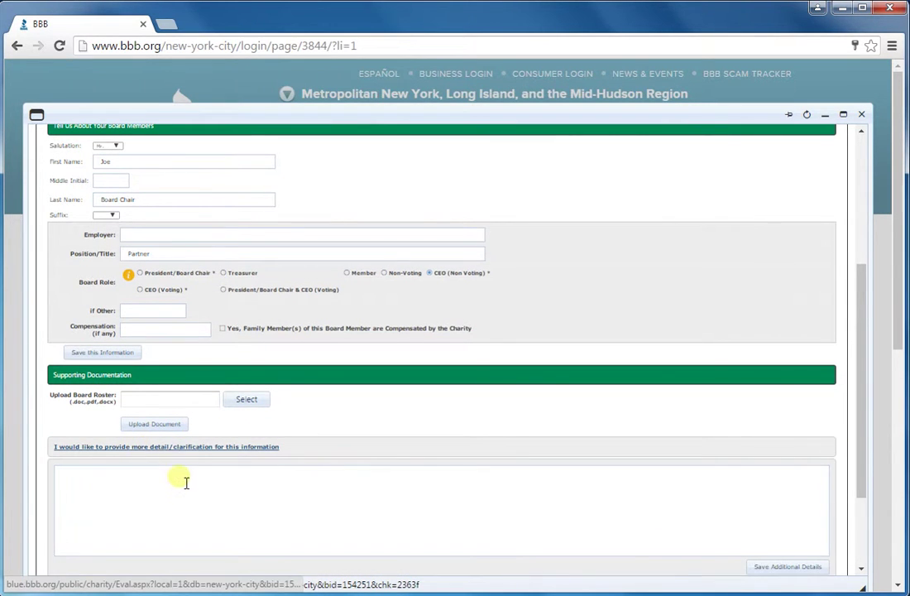
{"action": "scroll", "coordinate": [187, 500], "scroll_direction": "up", "scroll_amount": 3}
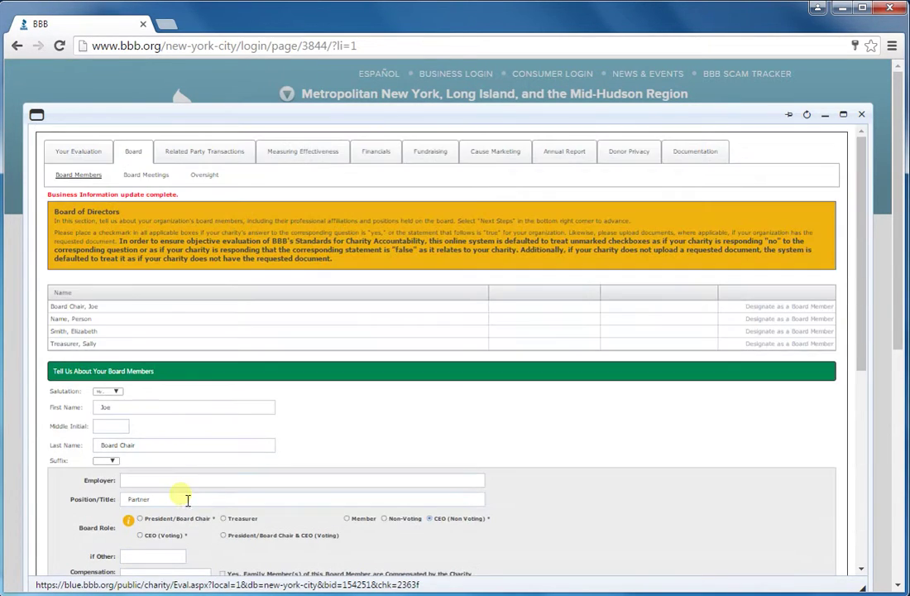
{"action": "left_click", "coordinate": [204, 176]}
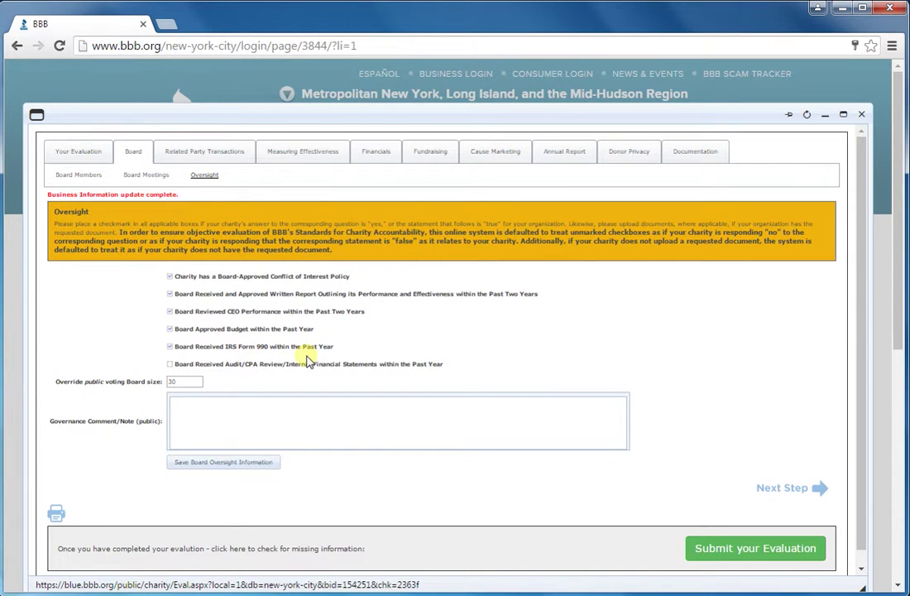
Advance to the Related Party Transactions section
{"action": "left_click", "coordinate": [803, 489]}
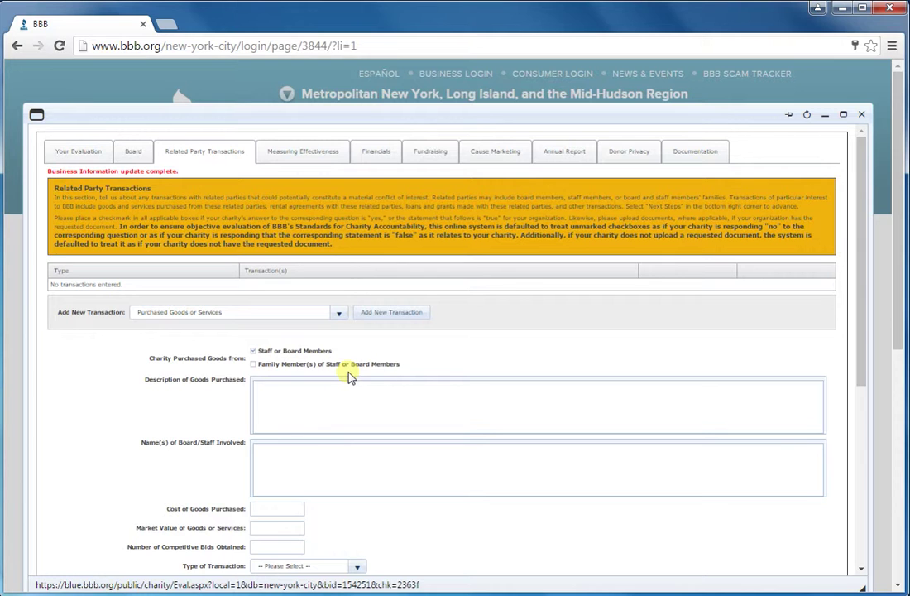
{"action": "scroll", "coordinate": [331, 298], "scroll_direction": "down", "scroll_amount": 1}
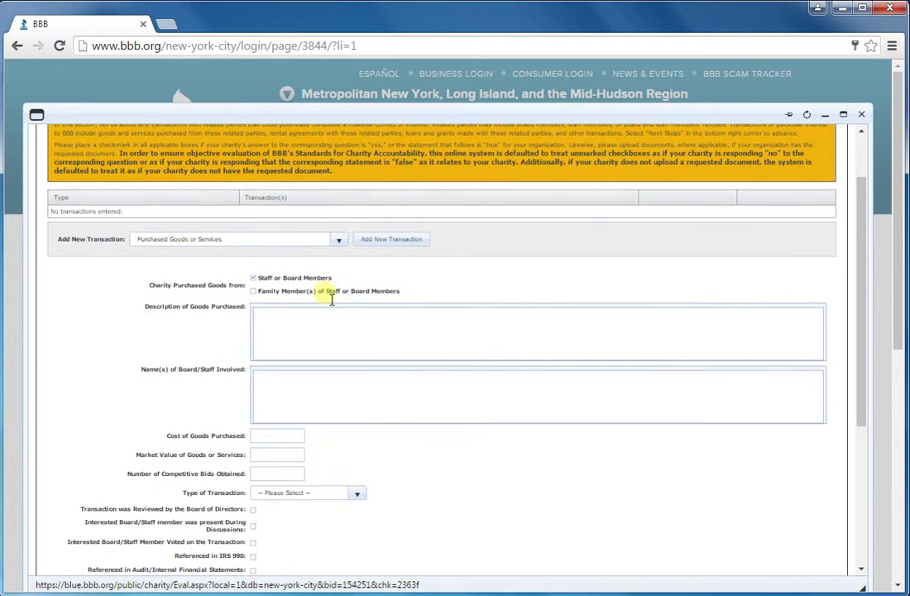
{"action": "left_click", "coordinate": [285, 322]}
Add a new blank transaction of type 'Purchased Goods or Services'
{"action": "left_click", "coordinate": [341, 241]}
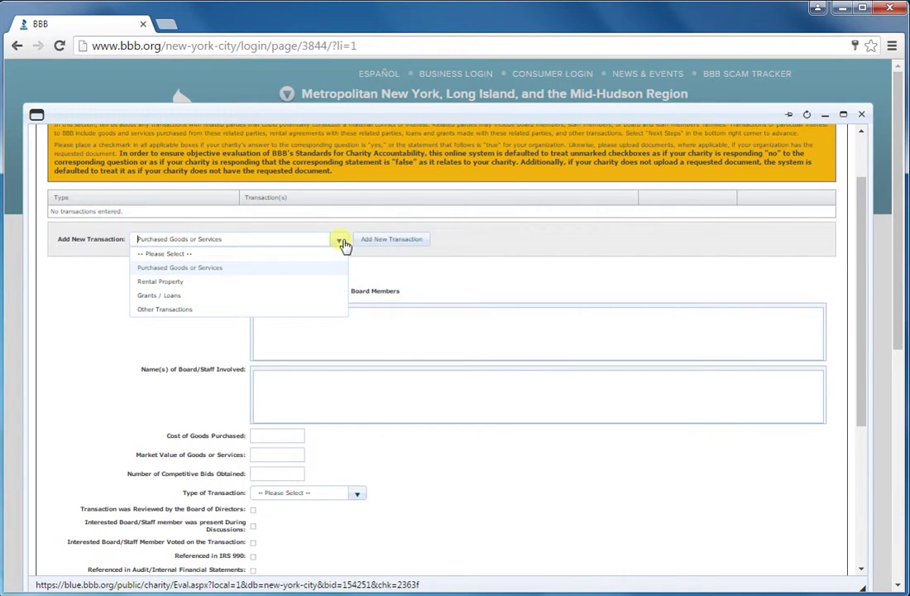
{"action": "left_click", "coordinate": [184, 268]}
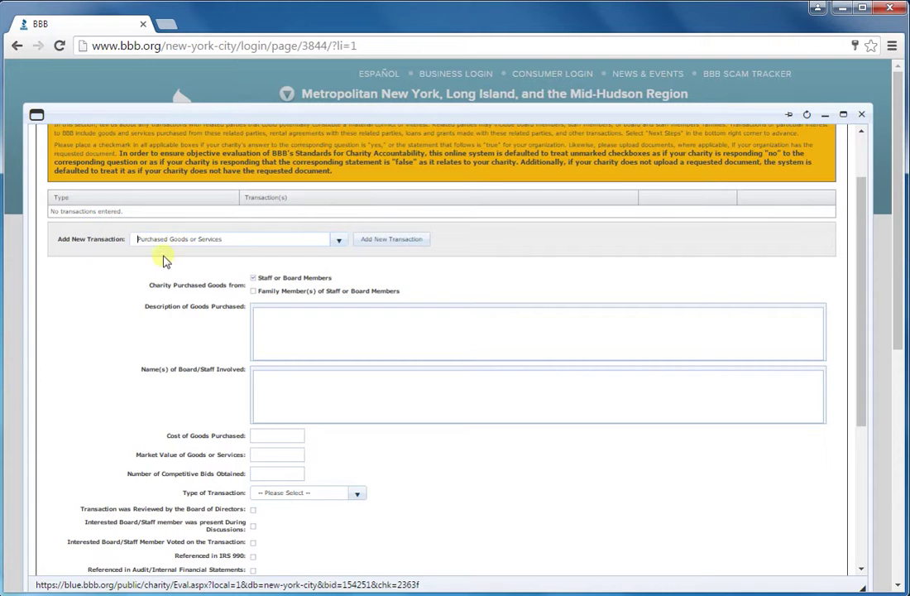
{"action": "left_click", "coordinate": [417, 240]}
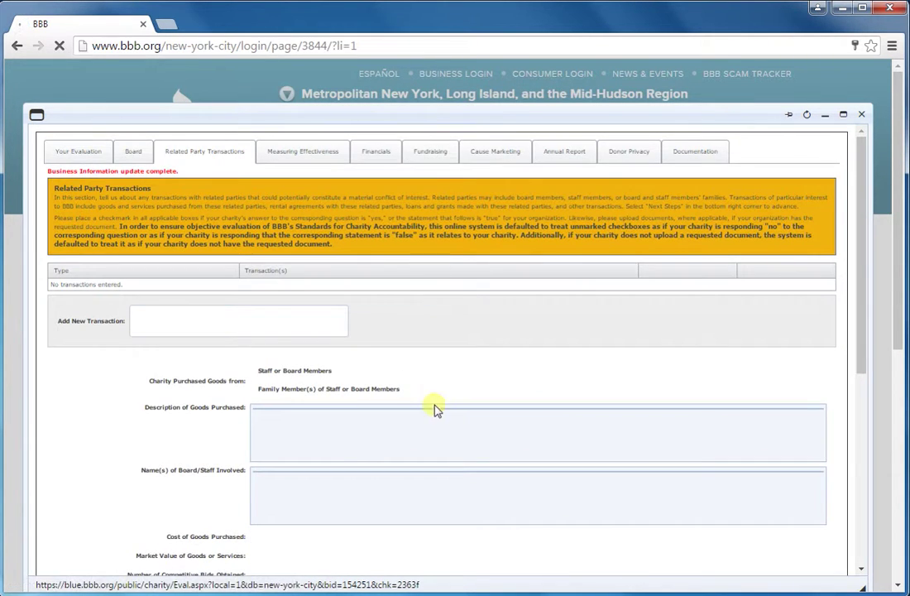
{"action": "scroll", "coordinate": [468, 391], "scroll_direction": "down", "scroll_amount": 5}
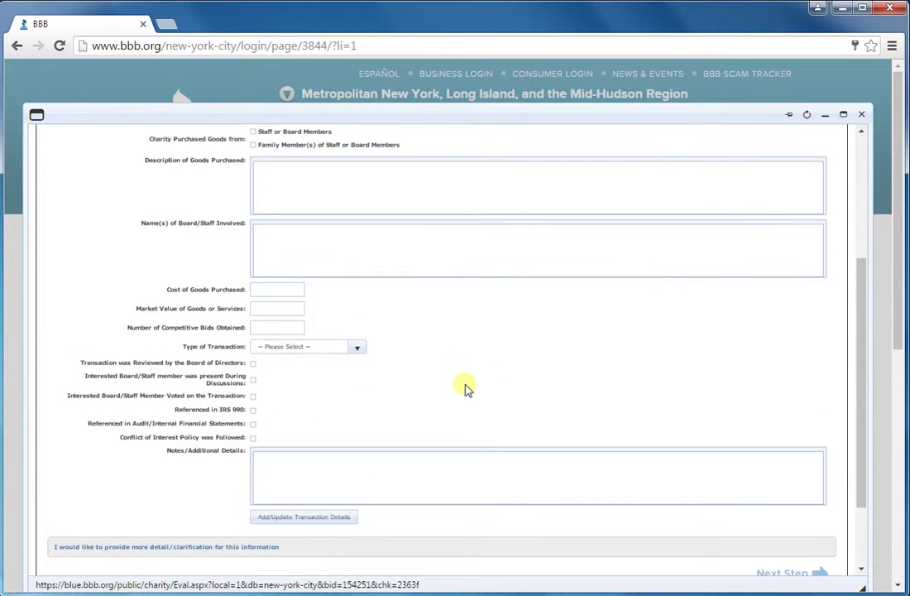